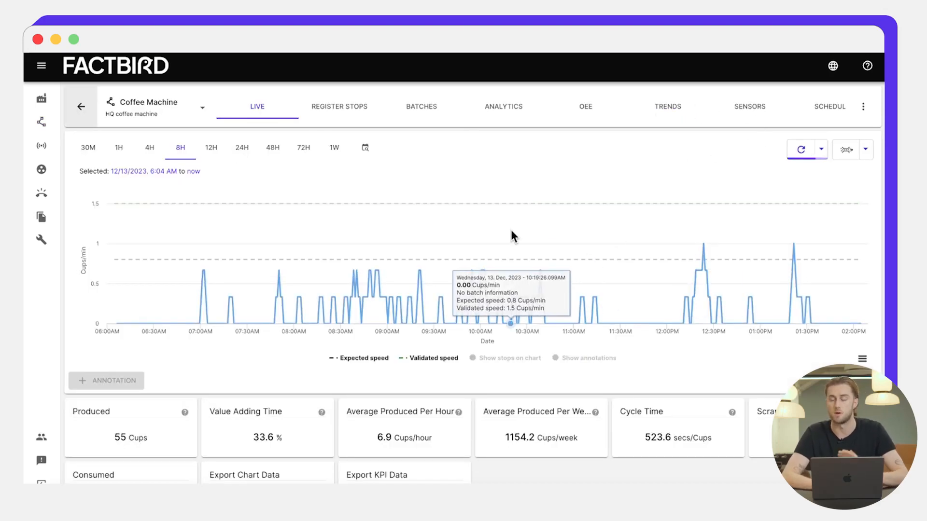
Step: Open the Coffee Machine's sensor charts and scroll through Coffee Counter, Power consumption and Vibration
scroll(511, 231, down, 2)
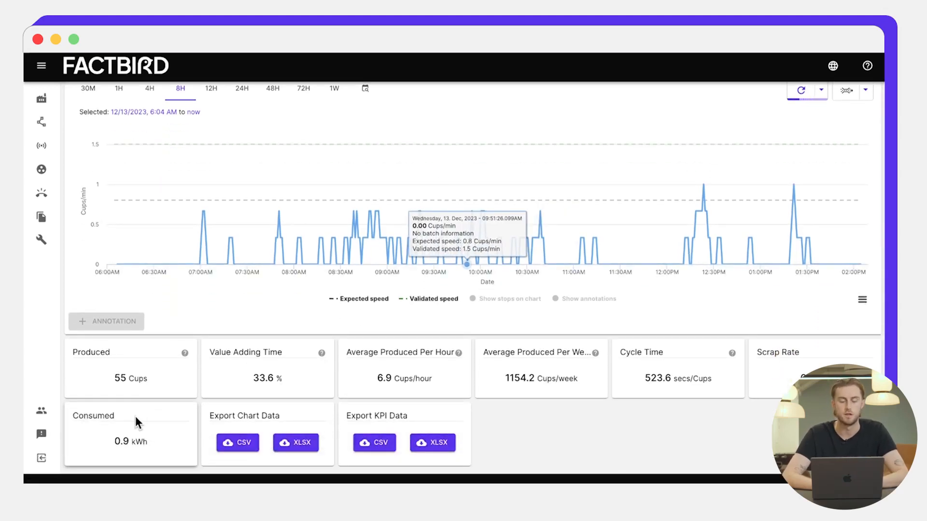
scroll(263, 349, up, 2)
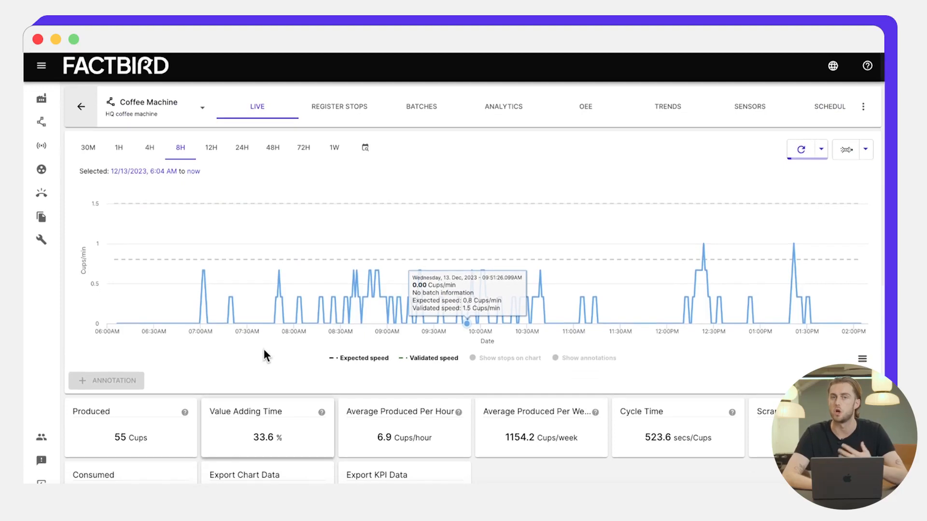
click(757, 108)
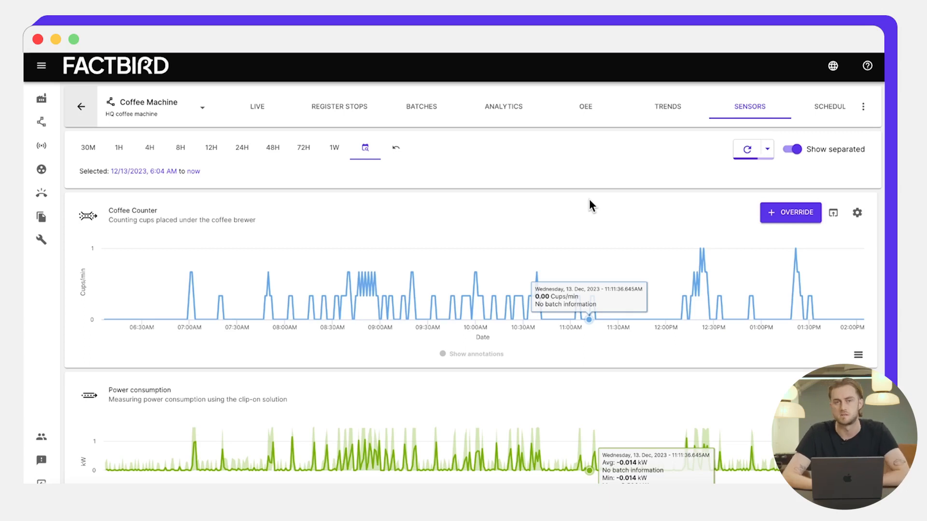
scroll(588, 198, down, 2)
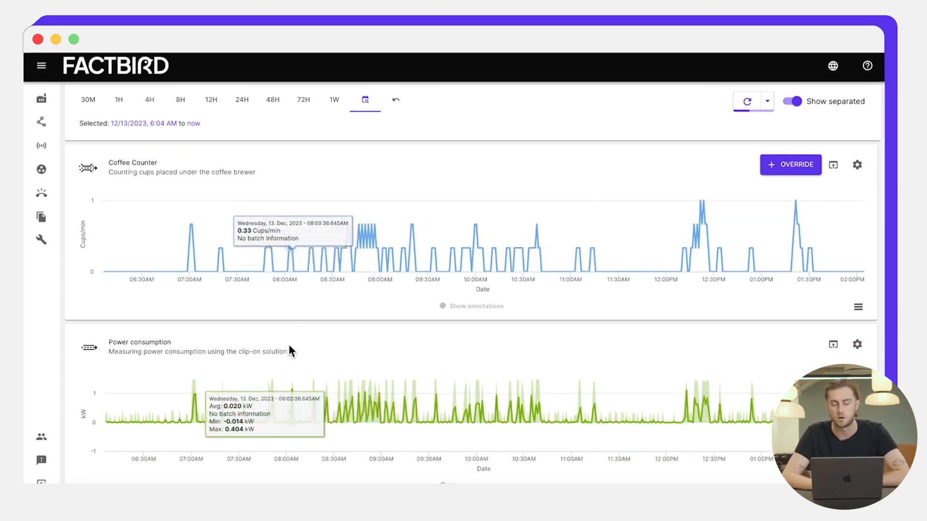
scroll(285, 353, down, 3)
scroll(282, 358, down, 2)
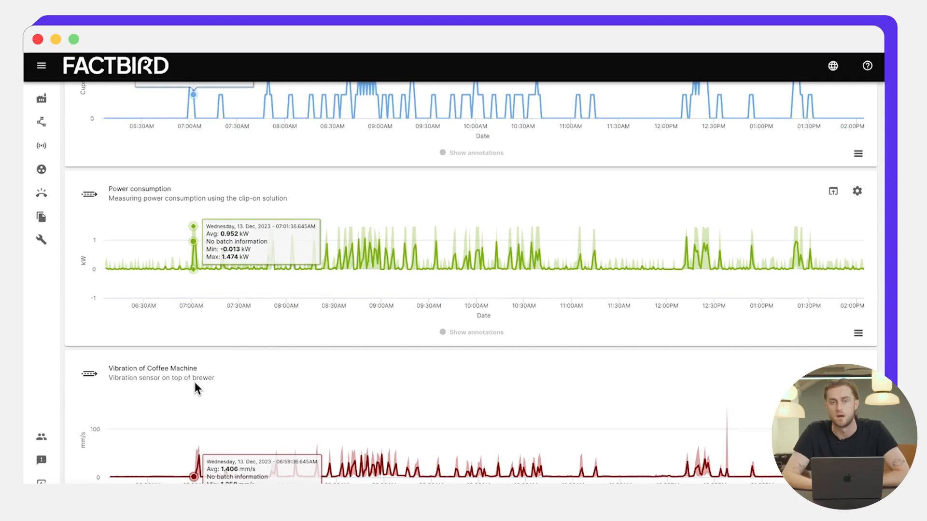
Step: Turn off Show separated so all sensor readings plot in one combined chart
scroll(196, 387, up, 7)
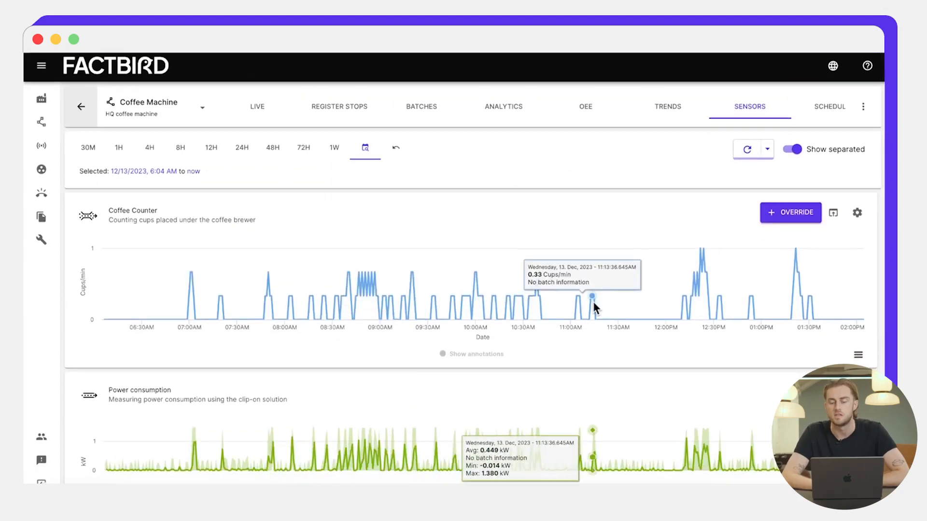
scroll(669, 300, down, 6)
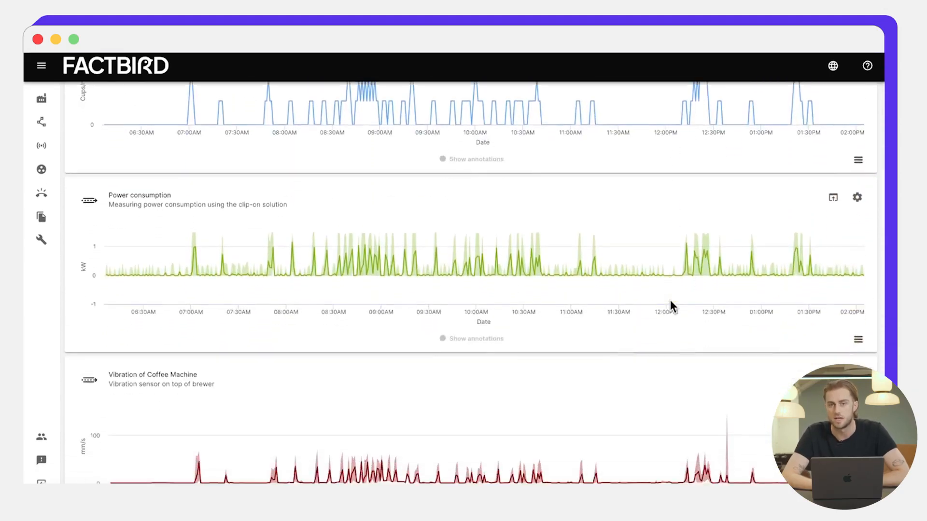
scroll(670, 299, up, 6)
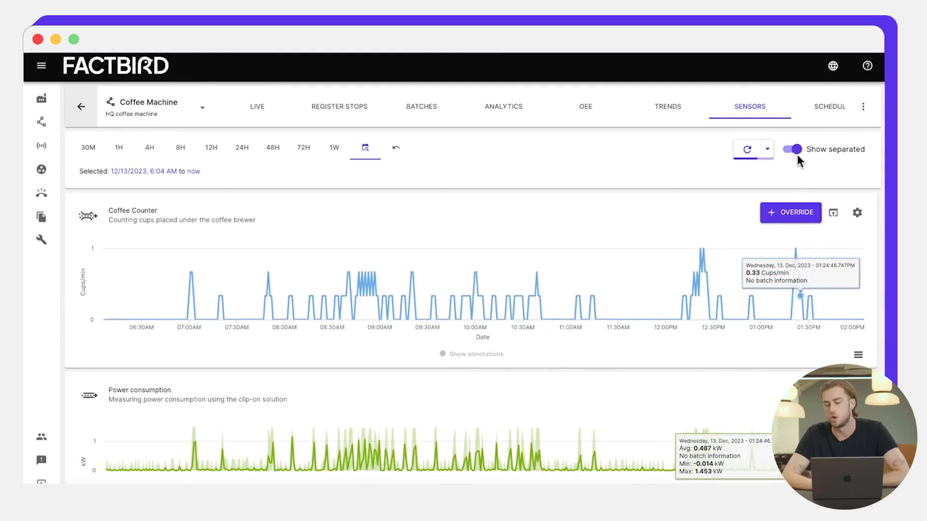
click(796, 150)
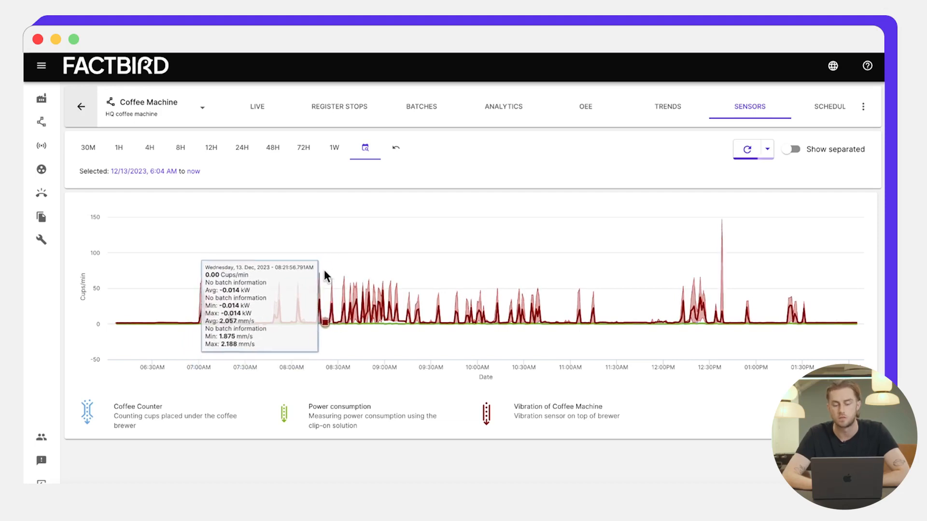
Step: Zoom the combined chart to 10:58–11:24 AM, then turn Show separated back on
drag(568, 290, 609, 298)
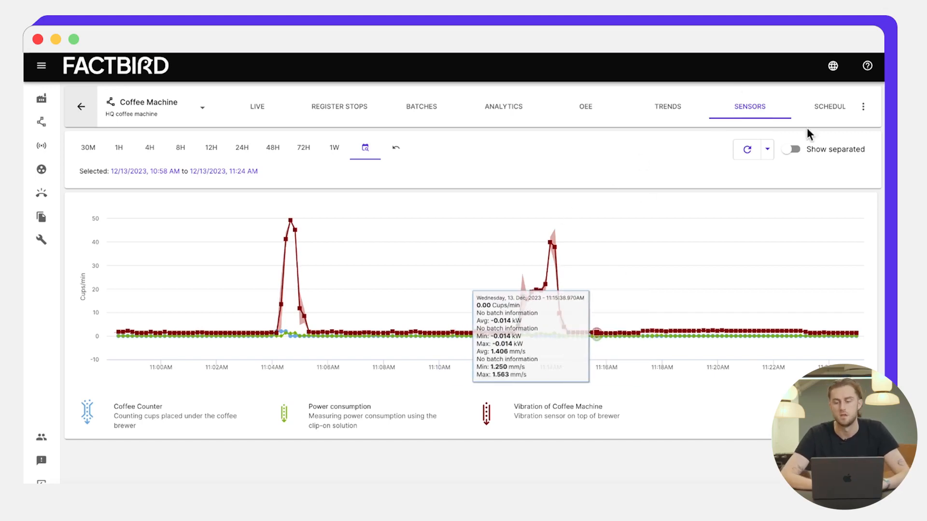
click(791, 152)
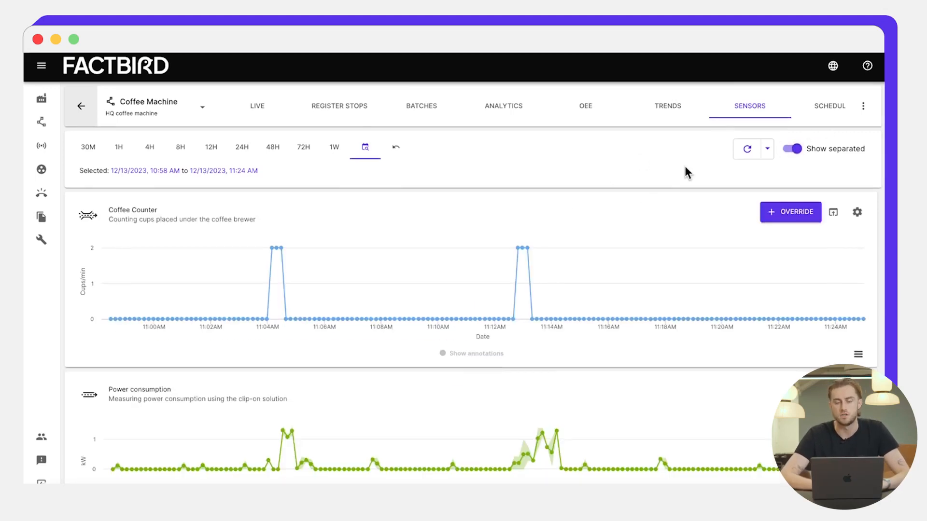
Step: Scroll through the separate Coffee Counter, Power consumption and Vibration charts for 10:58–11:24 AM
scroll(413, 198, down, 5)
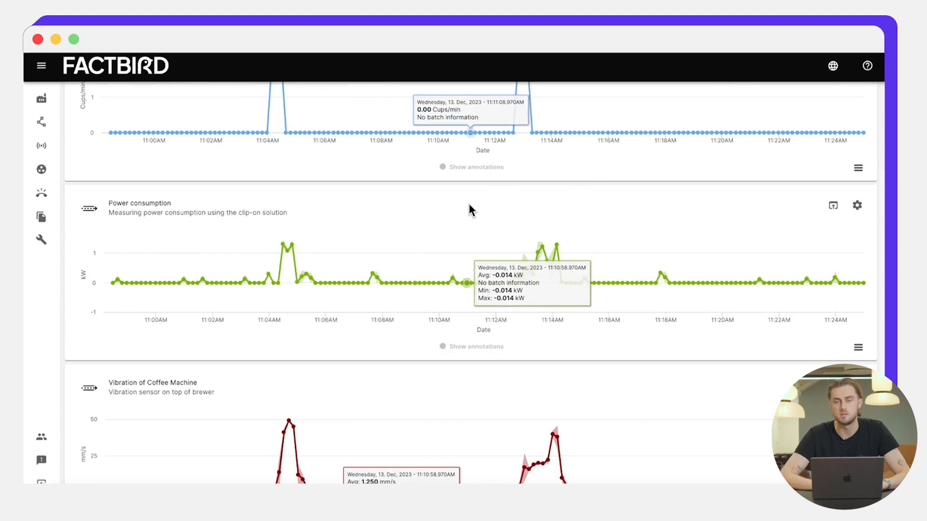
scroll(468, 205, up, 5)
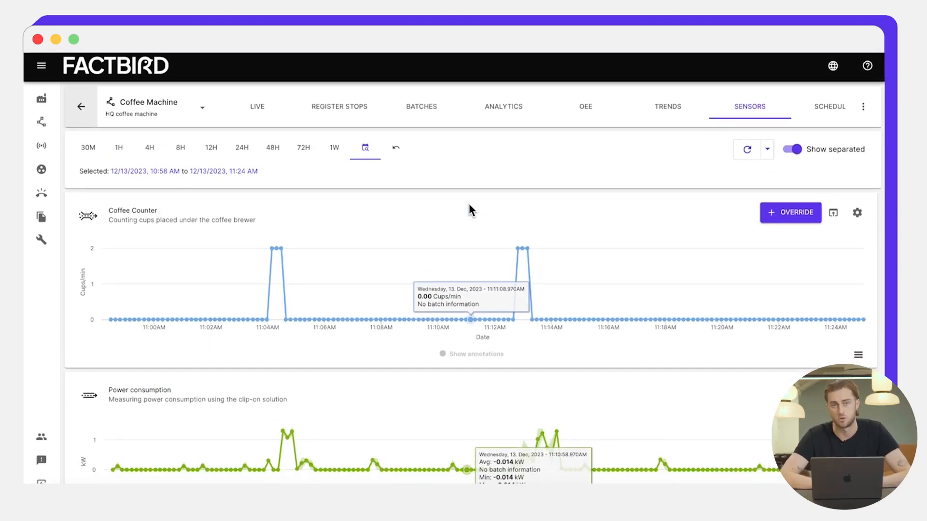
scroll(468, 204, down, 5)
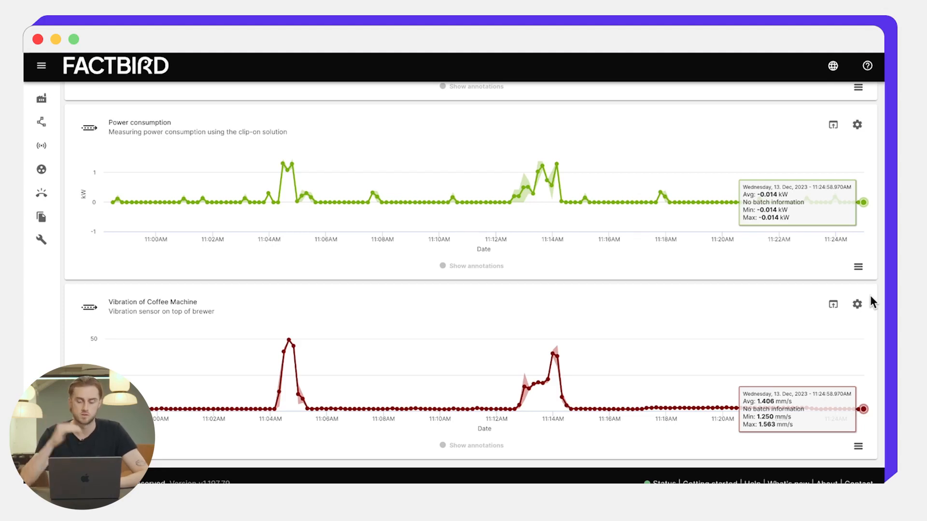
Step: Open the Vibration of Coffee Machine sensor page, choose the 8H range, and view its alarms
click(828, 305)
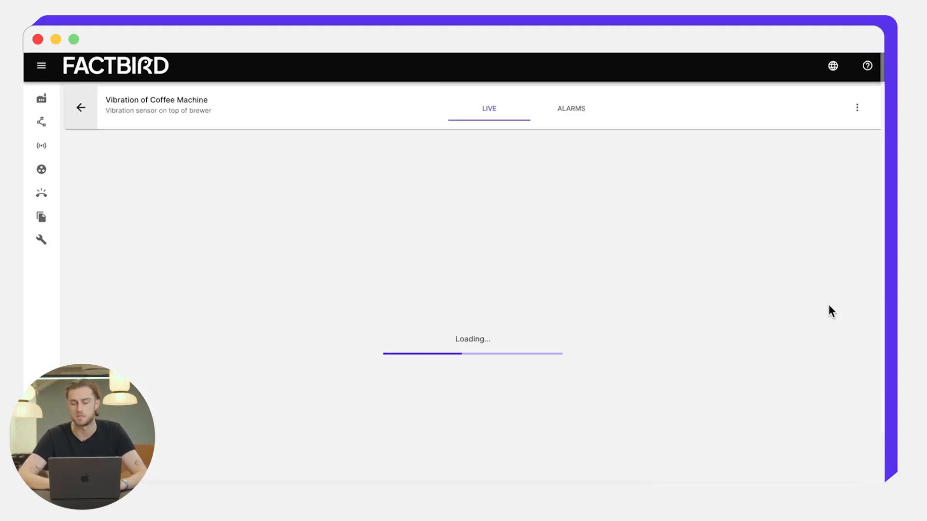
click(183, 149)
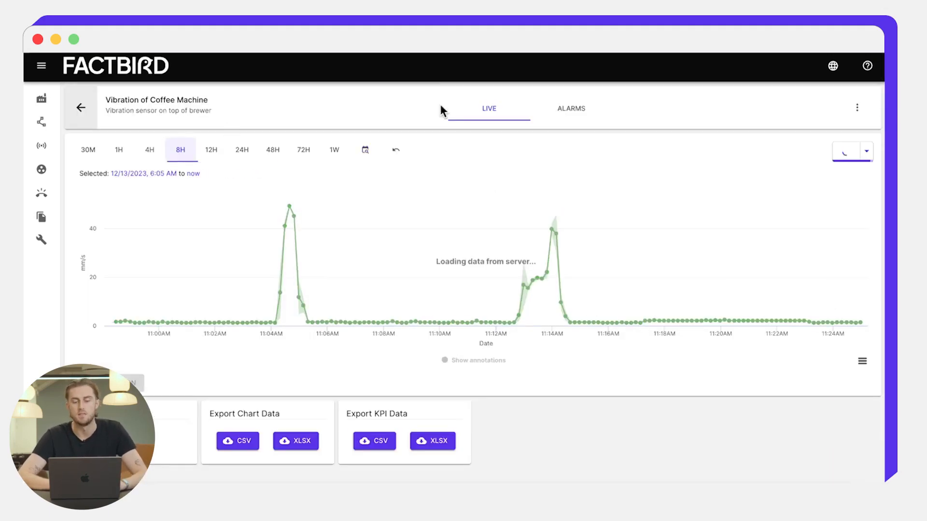
click(577, 113)
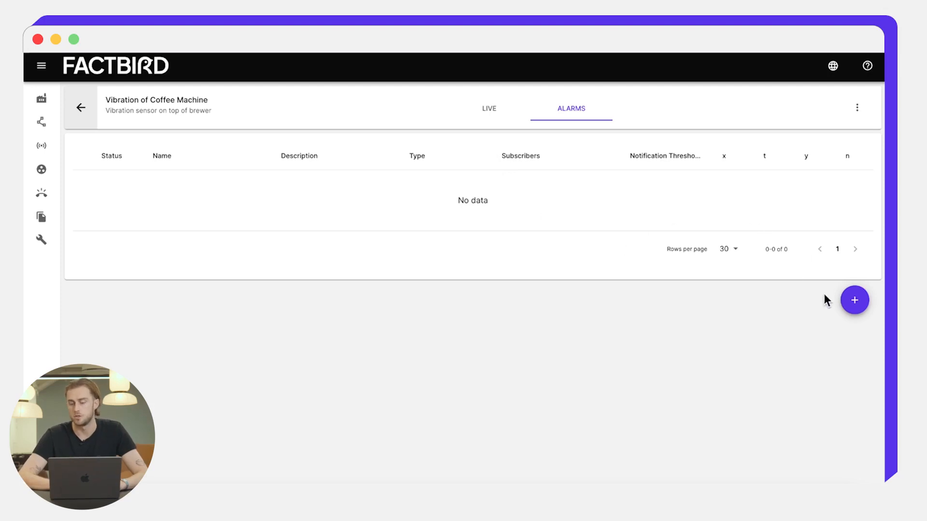
Step: Start a new alarm and name it 'Vibration Alarm'
click(852, 301)
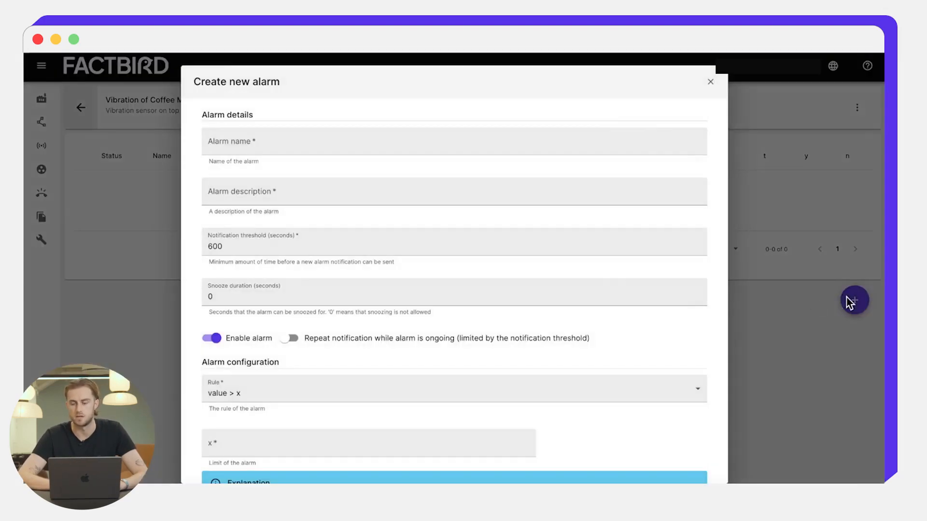
click(316, 146)
text(V)
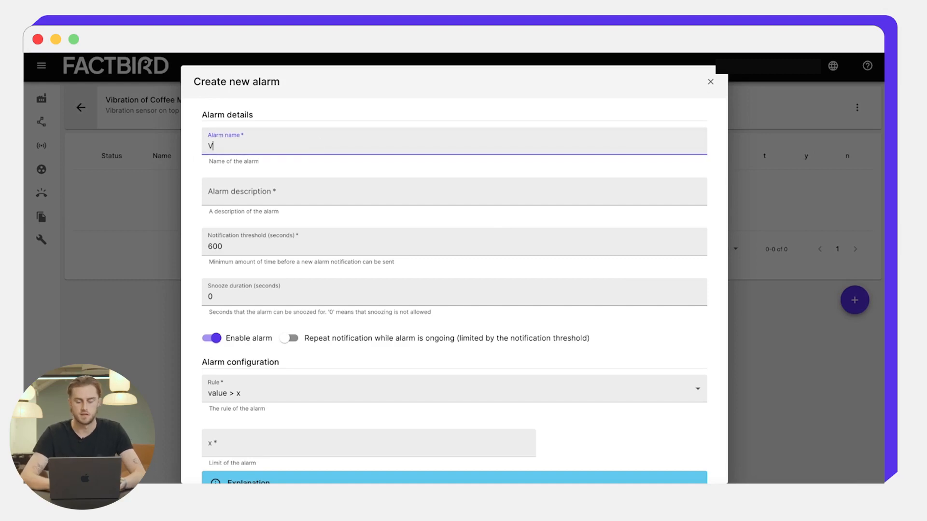
text(ibration Alarm)
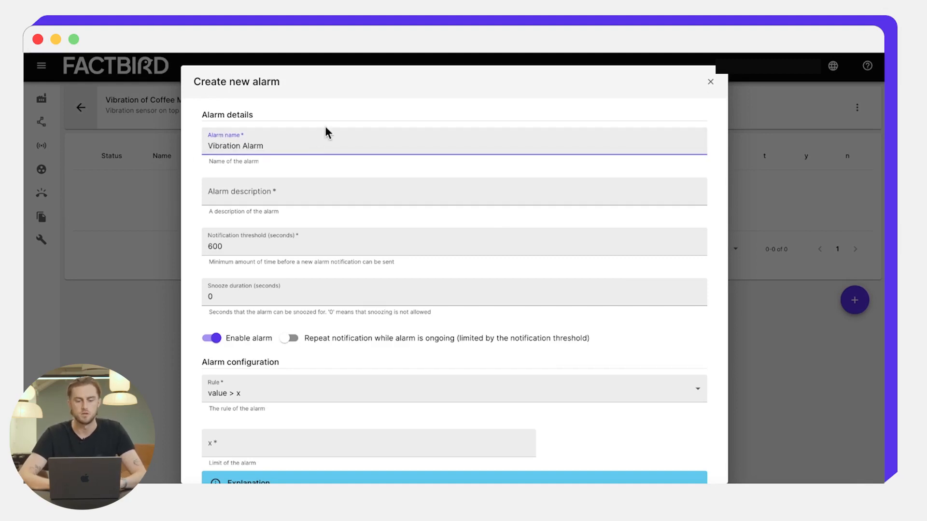
Step: Enter 'Vibration Alarm' as the alarm description, leaving Enable alarm on
click(236, 192)
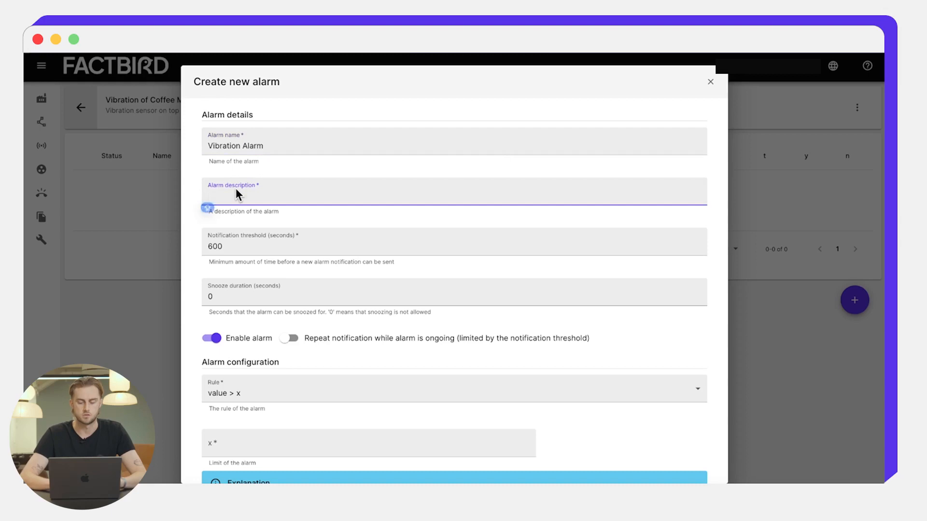
text(A)
key(BackSpace)
text(Vibra)
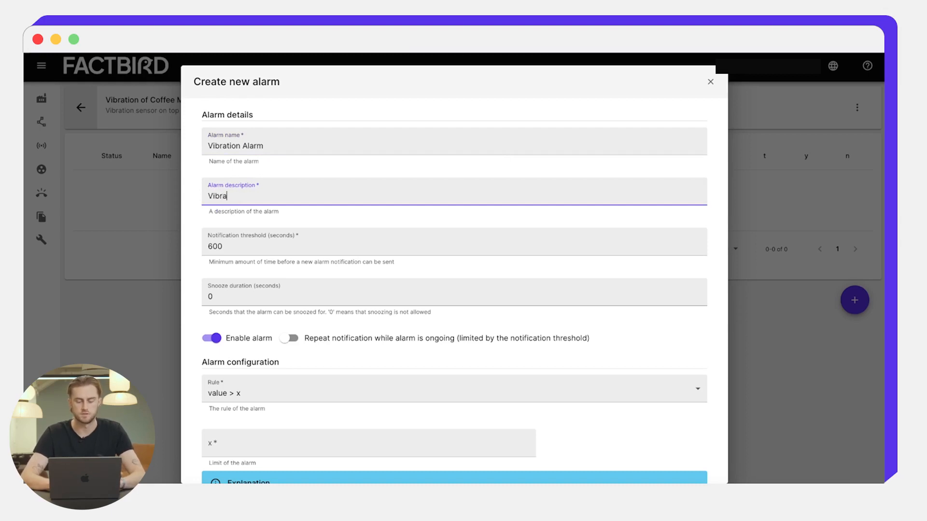
text(tion Alarm)
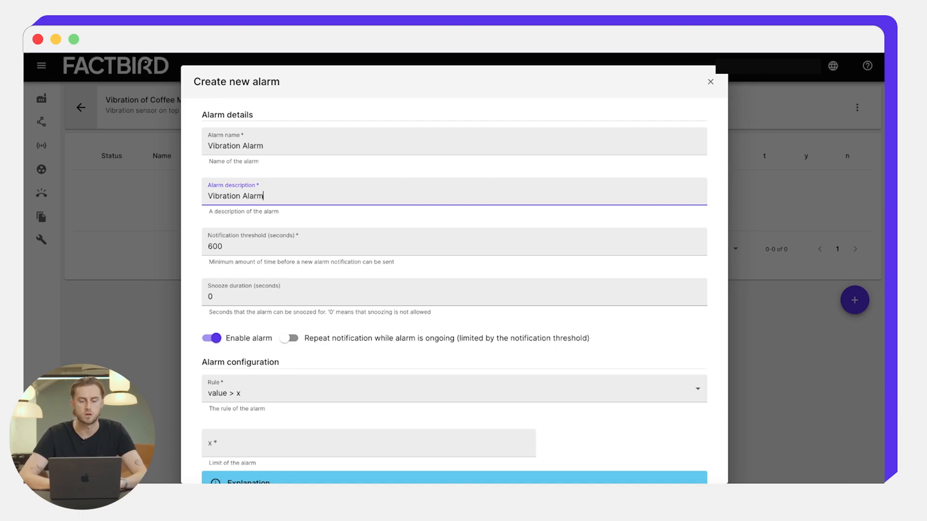
scroll(242, 229, down, 2)
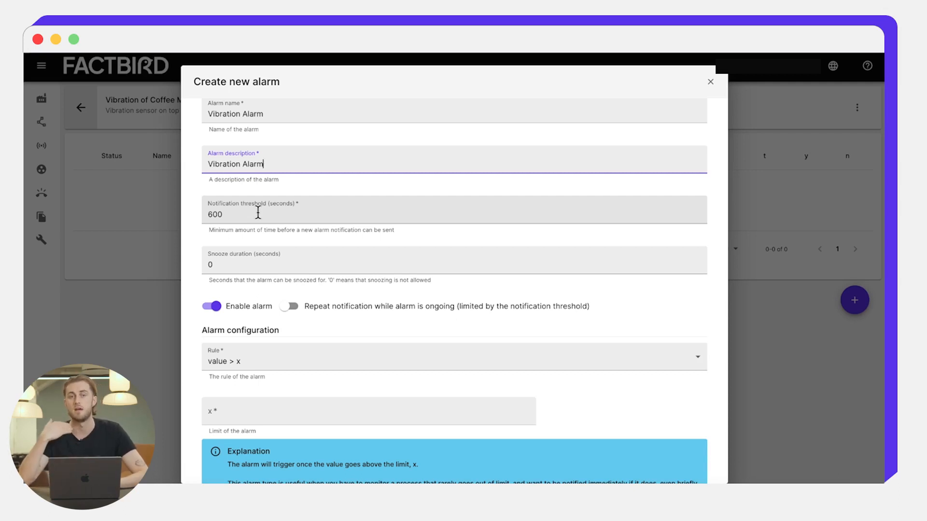
scroll(257, 212, down, 1)
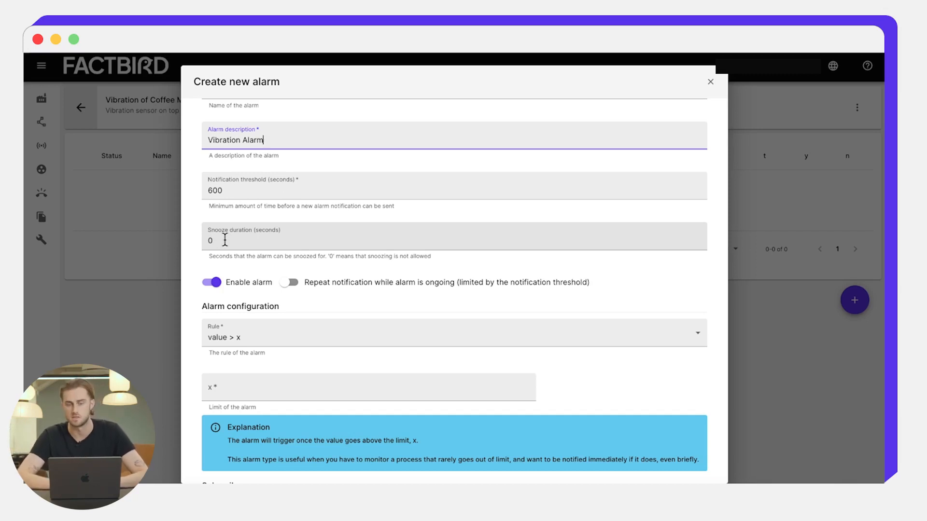
scroll(222, 241, down, 3)
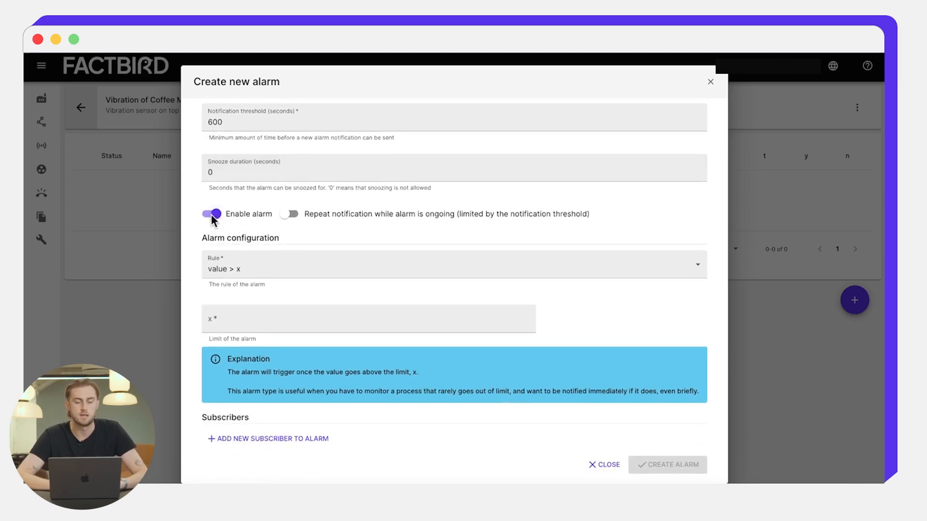
Step: Keep the rule 'value > x' and set the limit x to 50
click(282, 263)
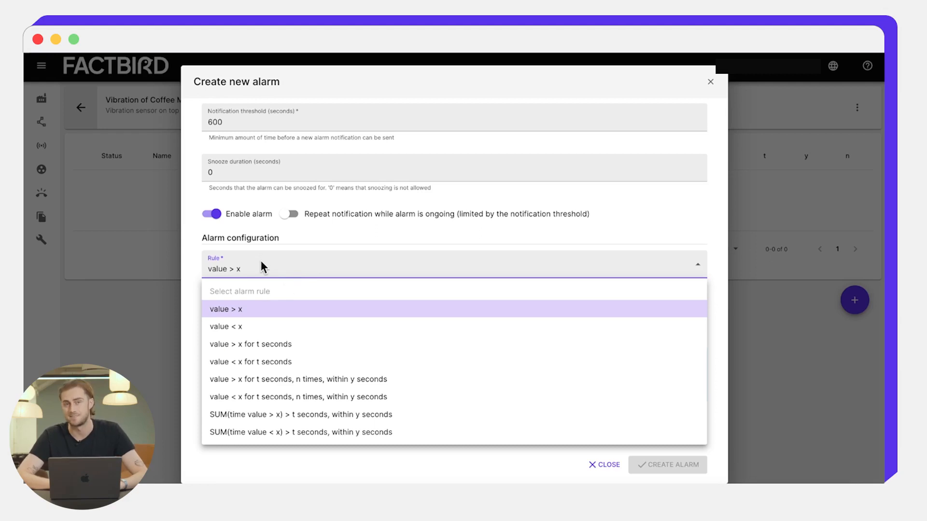
key(Return)
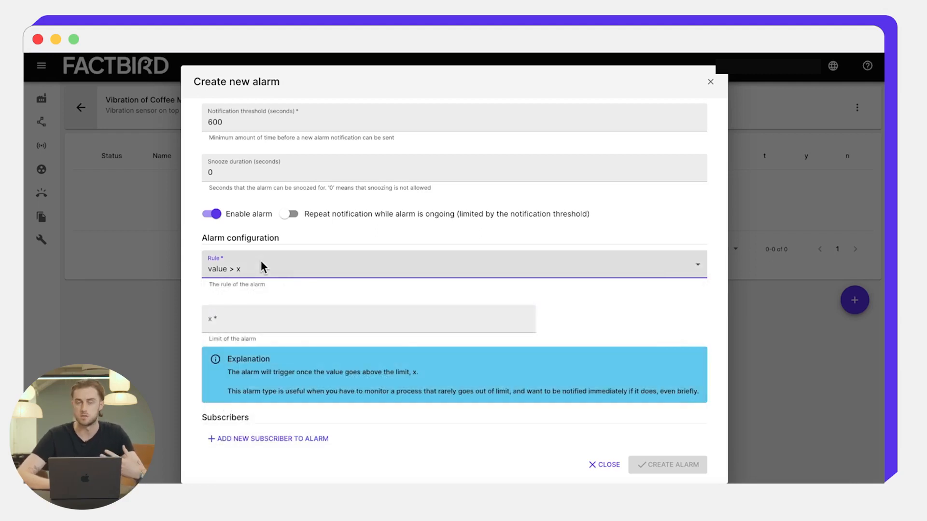
click(213, 318)
text(50)
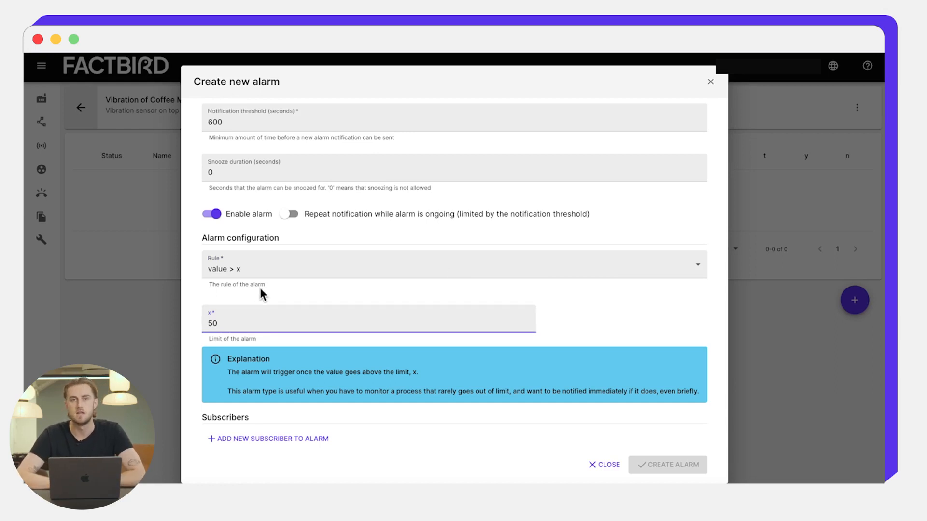
click(268, 273)
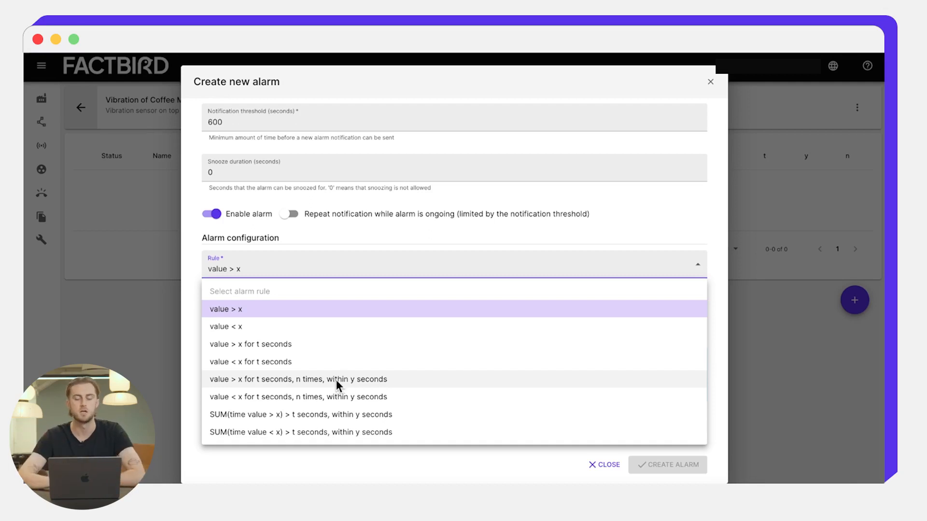
click(394, 241)
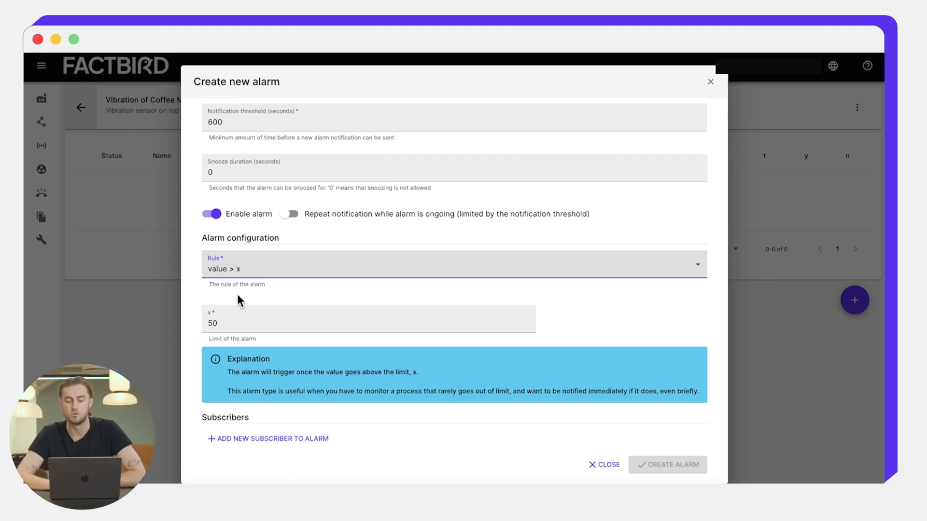
scroll(236, 294, up, 2)
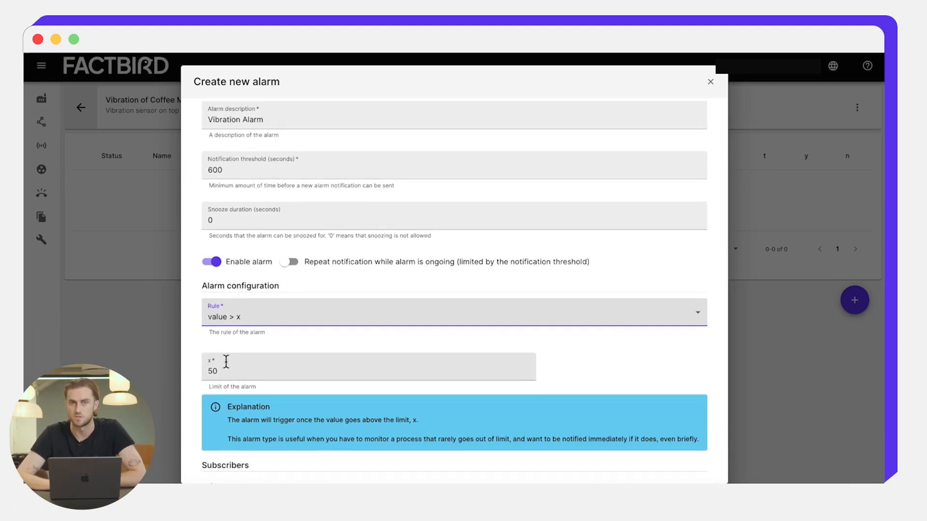
scroll(439, 358, down, 2)
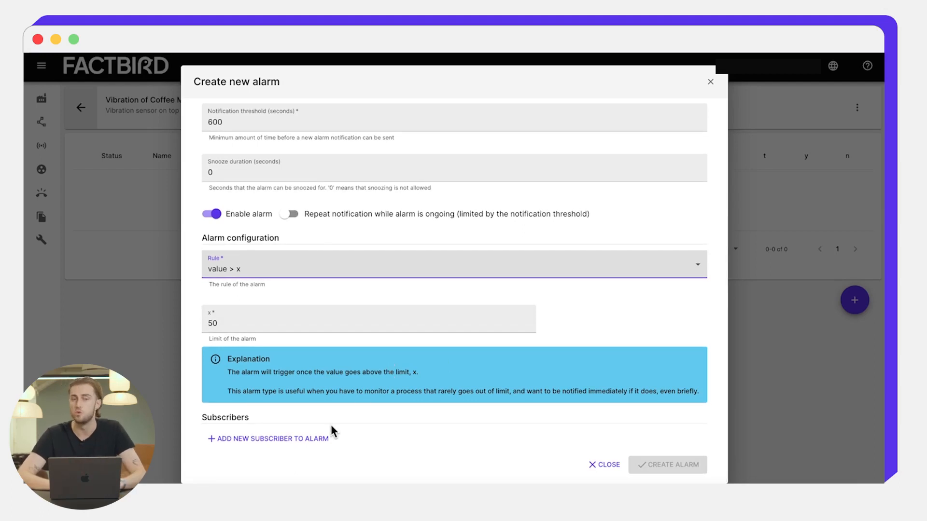
Step: Add and confirm an e-mail subscriber, then create the Vibration Alarm
click(315, 437)
click(433, 252)
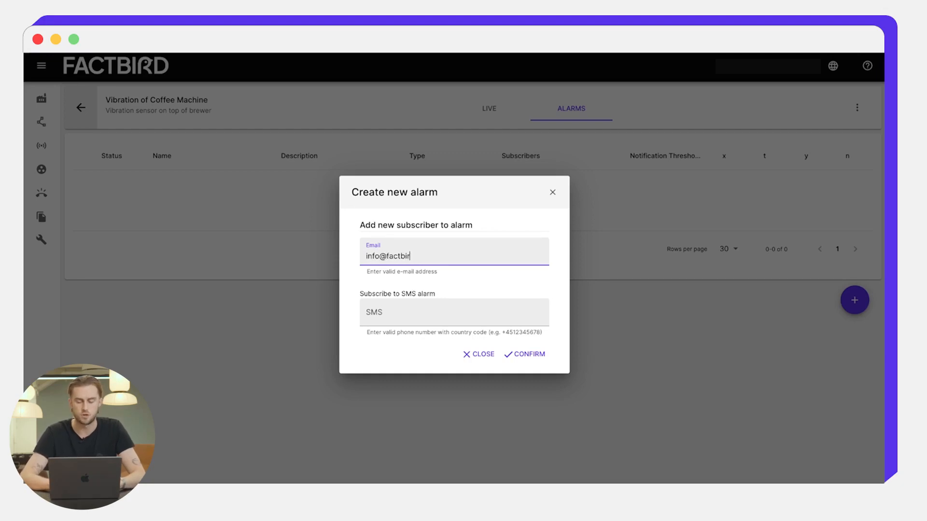
text(com)
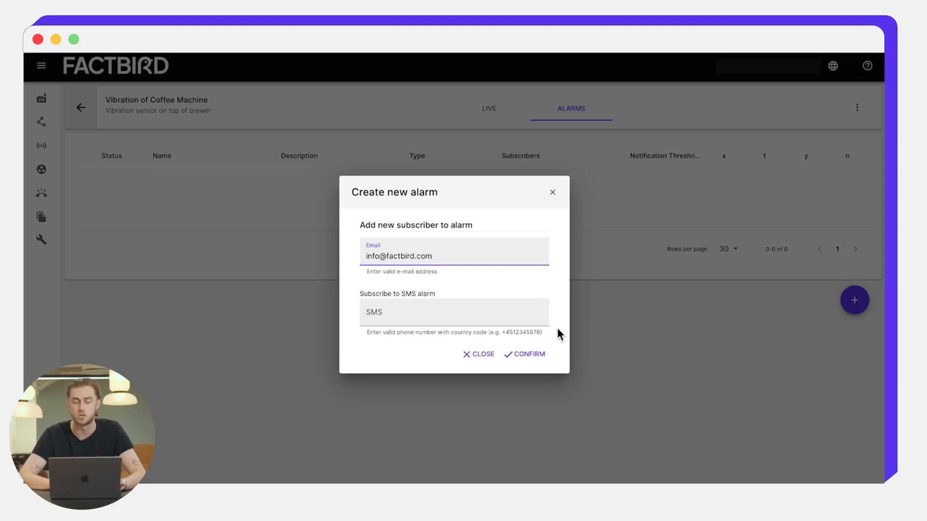
click(533, 348)
scroll(536, 347, down, 3)
click(652, 465)
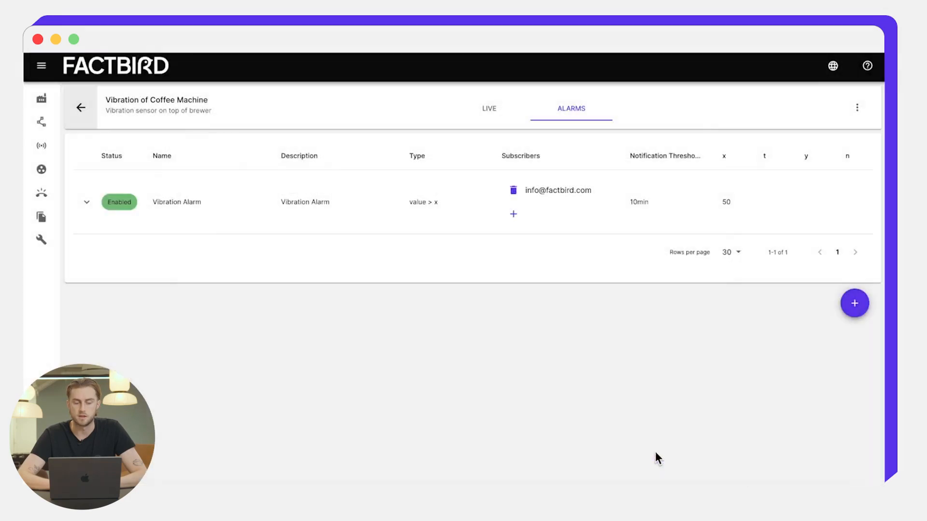